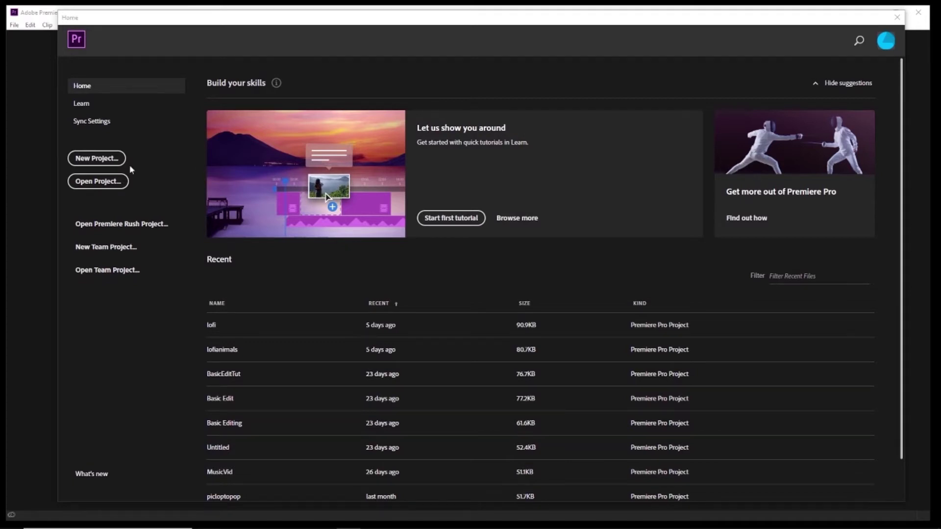
Step: Start a new project from the Home screen and begin choosing its save folder
{"action": "left_click", "coordinate": [97, 159]}
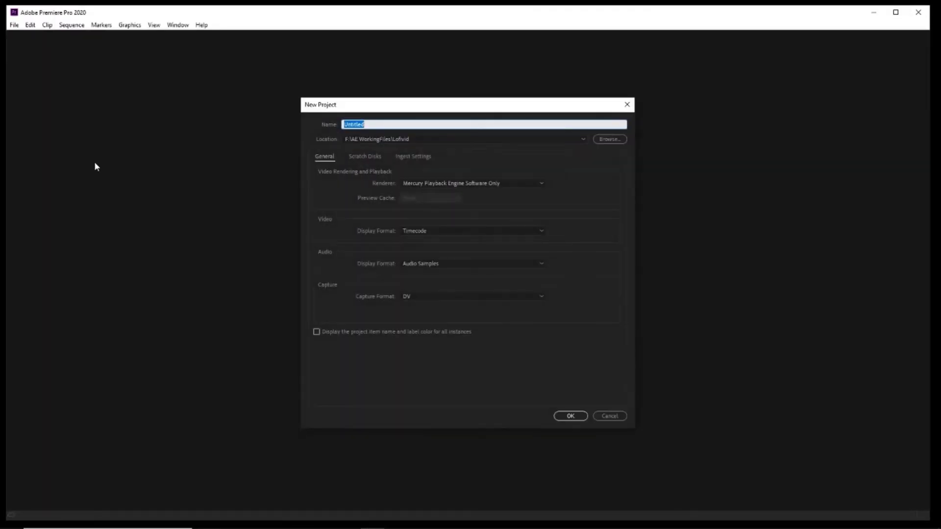
{"action": "left_click", "coordinate": [610, 140]}
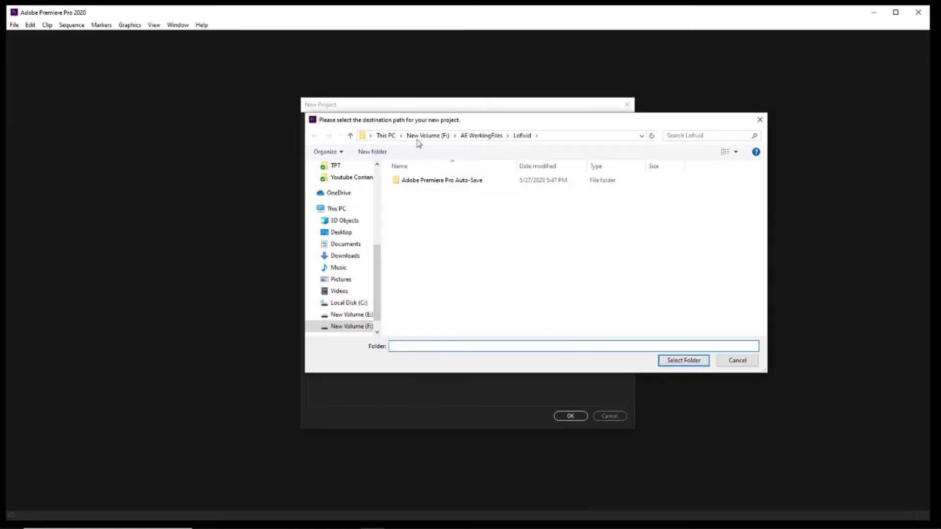
Step: Choose This PC > Desktop > Tutorials > Getting Started Tutorial as the project location
{"action": "left_click", "coordinate": [386, 136]}
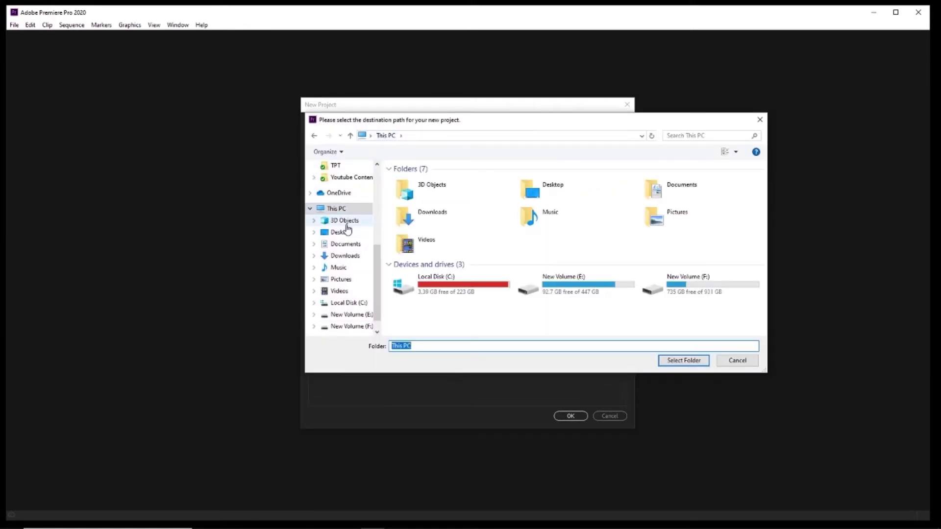
{"action": "left_click", "coordinate": [341, 232]}
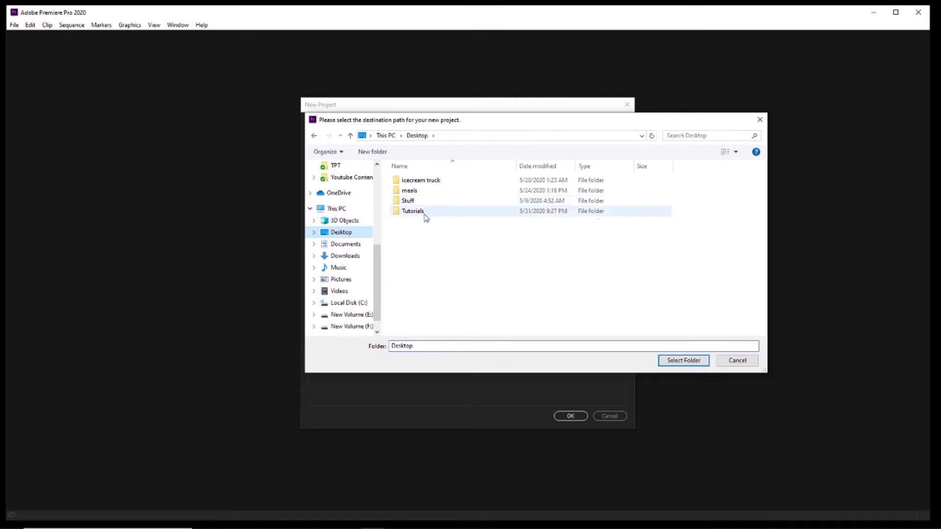
{"action": "double_click", "coordinate": [420, 211]}
{"action": "double_click", "coordinate": [427, 201]}
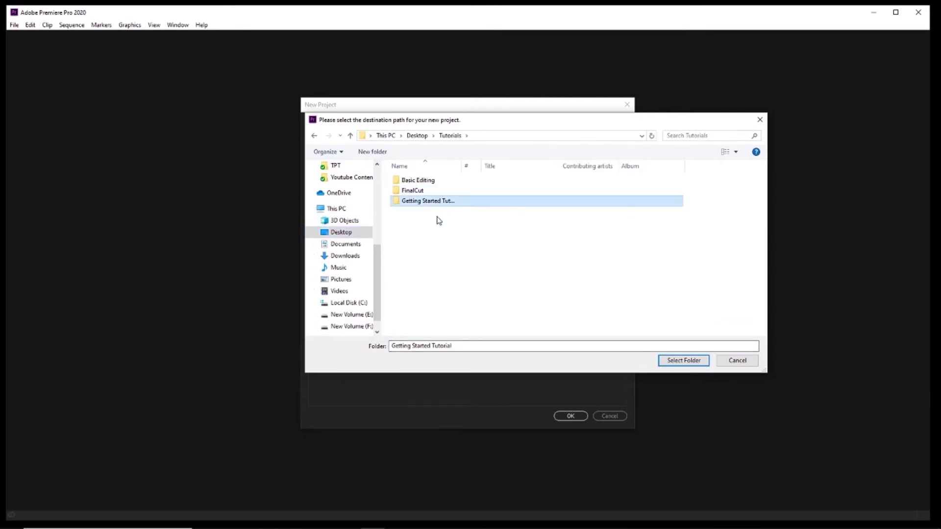
{"action": "left_click", "coordinate": [442, 346]}
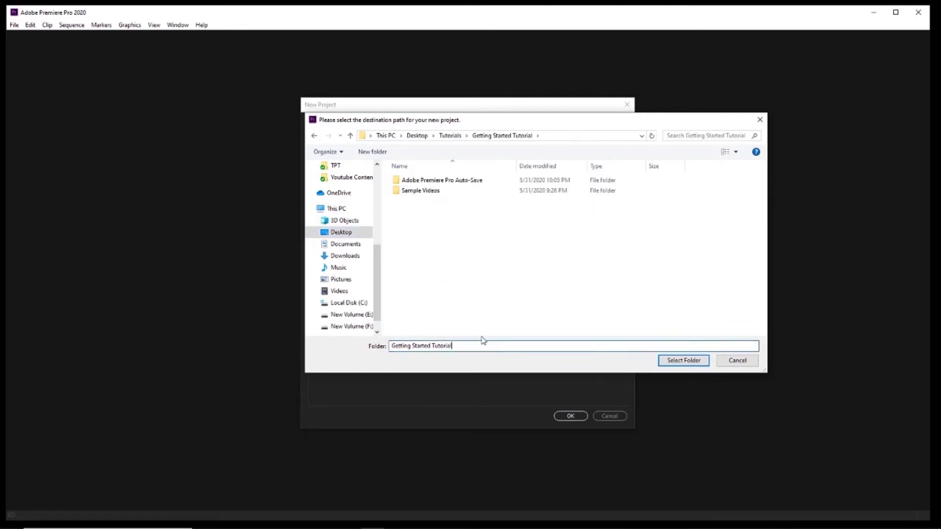
{"action": "left_click", "coordinate": [683, 360]}
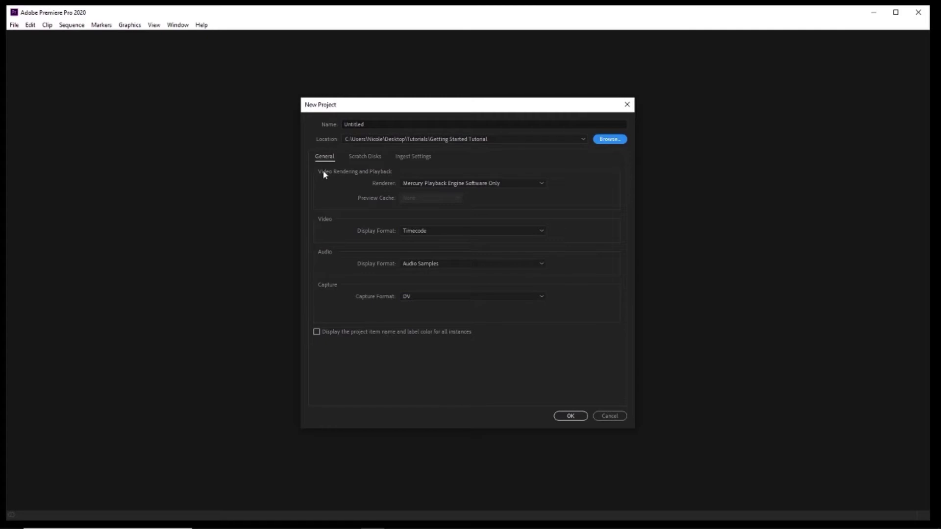
Step: Keep Software Only renderer, Timecode, Audio Samples and DV, then view Scratch Disks
{"action": "left_click", "coordinate": [430, 183]}
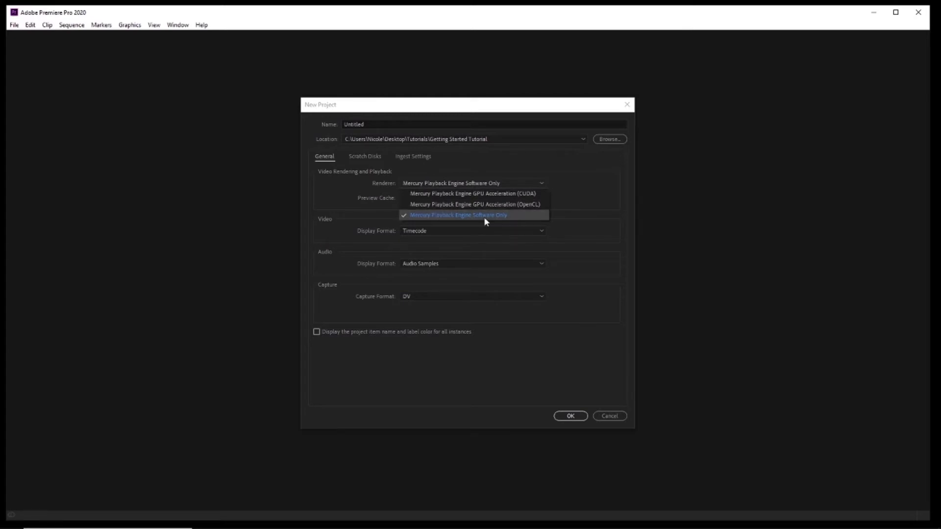
{"action": "left_click", "coordinate": [522, 220]}
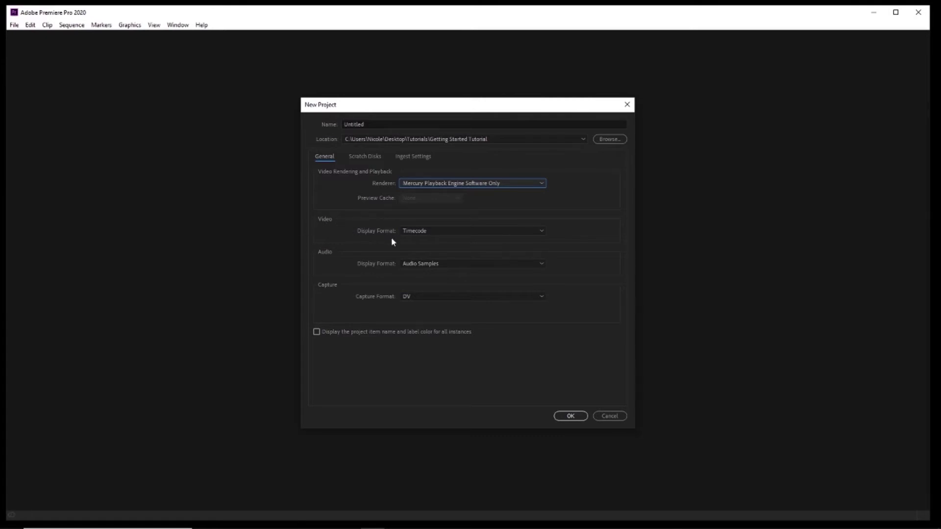
{"action": "left_click", "coordinate": [420, 233]}
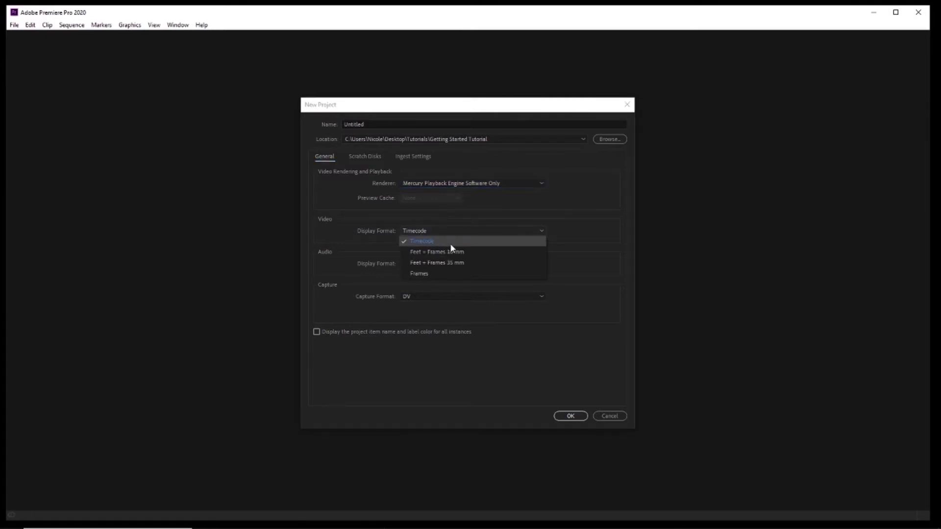
{"action": "left_click", "coordinate": [354, 246]}
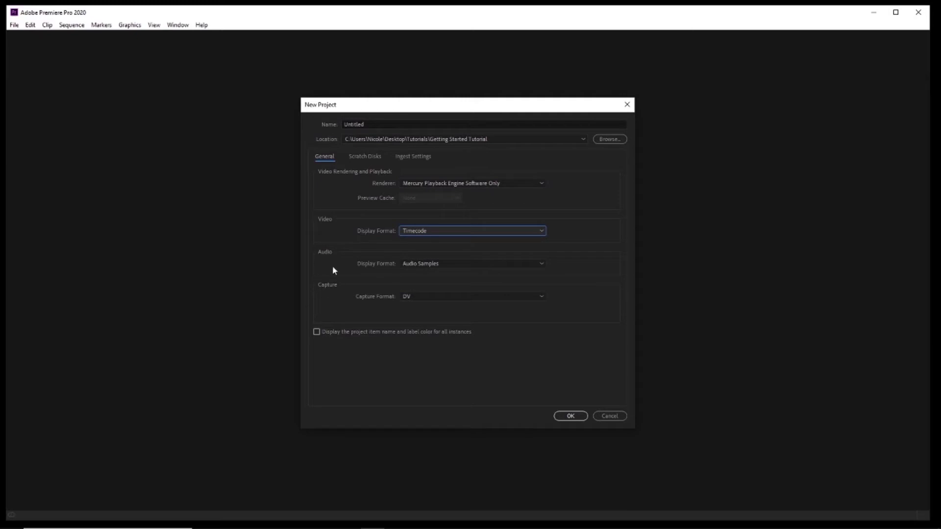
{"action": "left_click", "coordinate": [422, 264]}
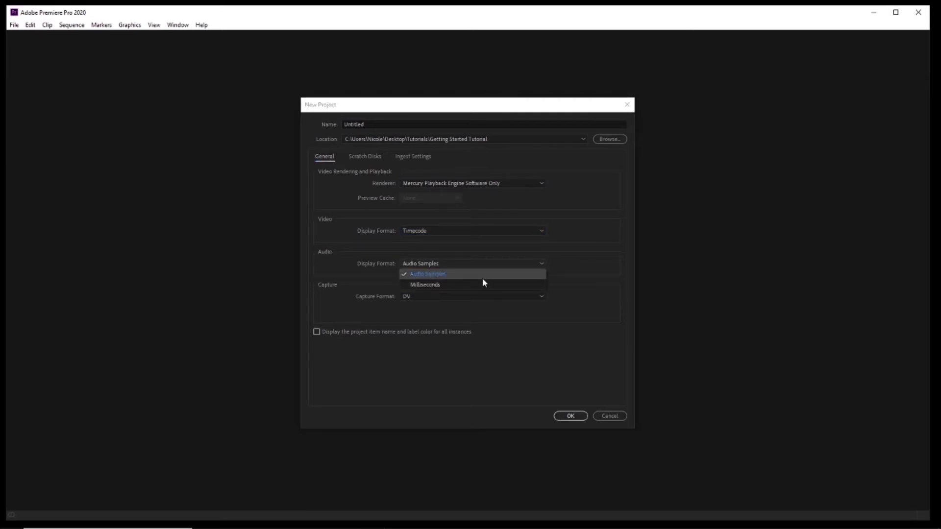
{"action": "left_click", "coordinate": [346, 294]}
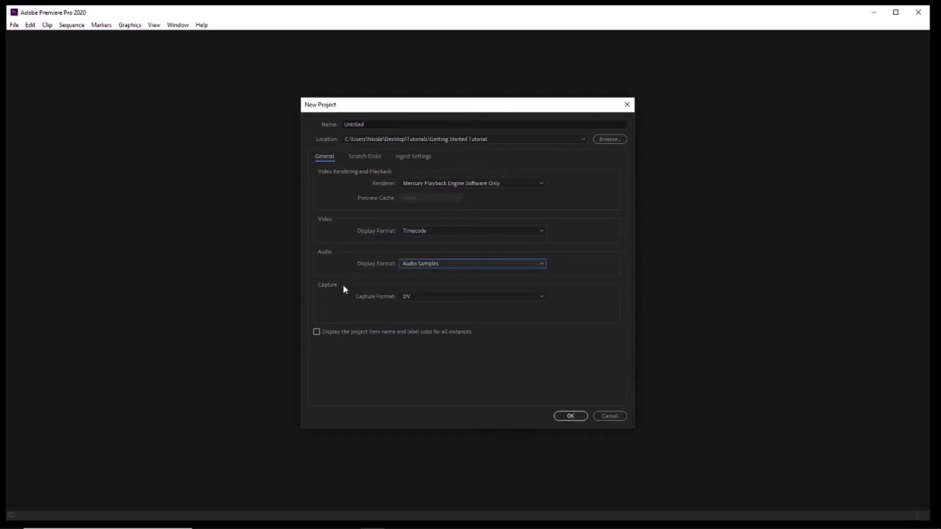
{"action": "left_click", "coordinate": [413, 297]}
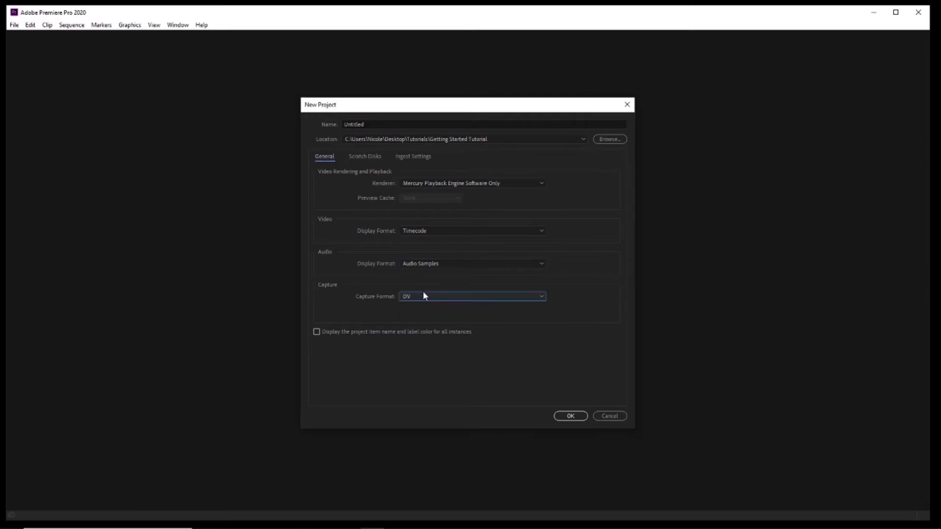
{"action": "left_click", "coordinate": [363, 158]}
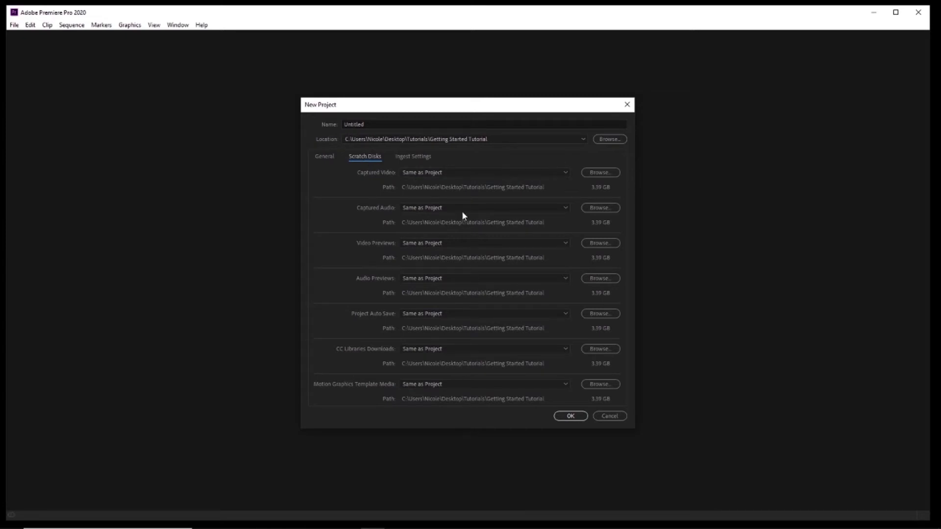
{"action": "left_click", "coordinate": [425, 172]}
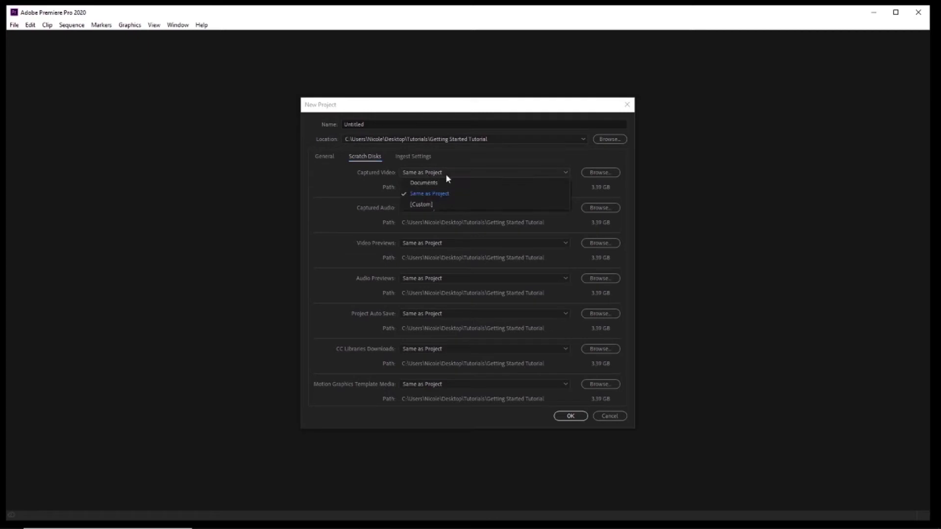
{"action": "left_click", "coordinate": [450, 193]}
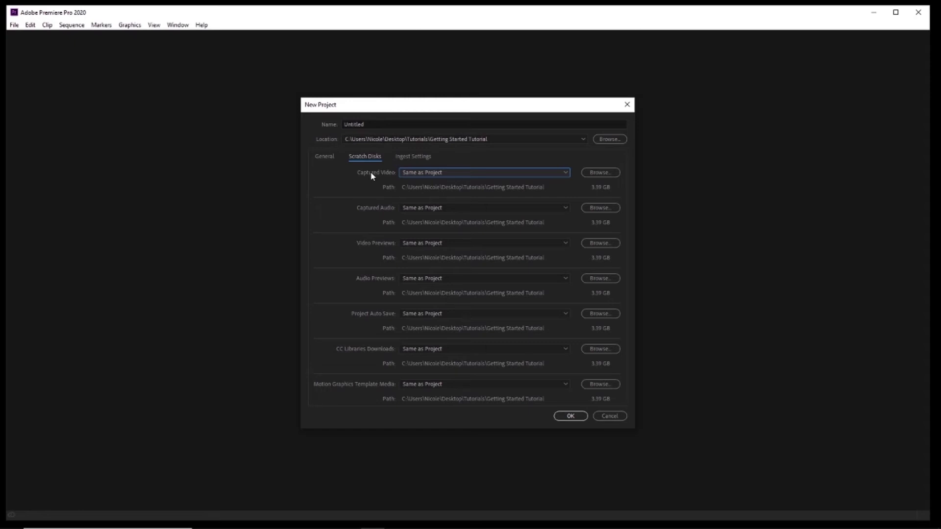
{"action": "left_click", "coordinate": [412, 172]}
{"action": "left_click", "coordinate": [466, 175]}
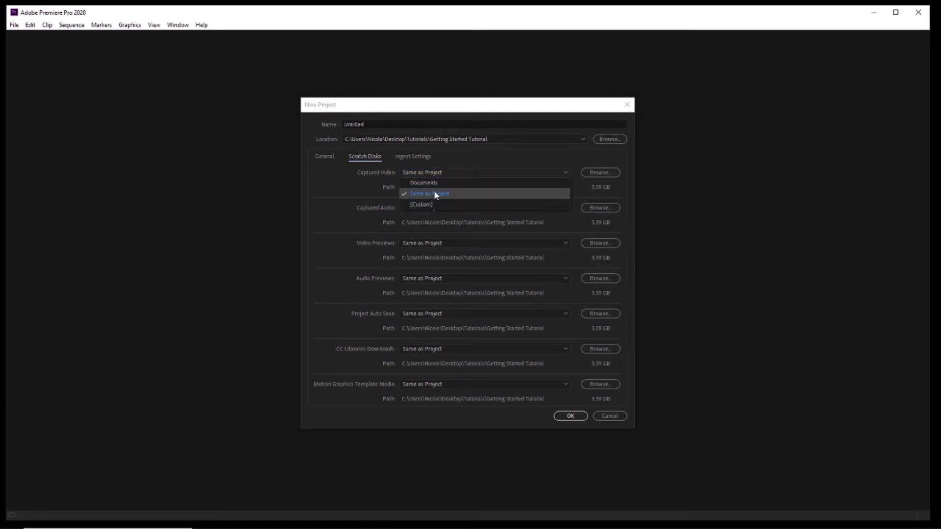
{"action": "left_click", "coordinate": [434, 193]}
{"action": "left_click", "coordinate": [438, 174]}
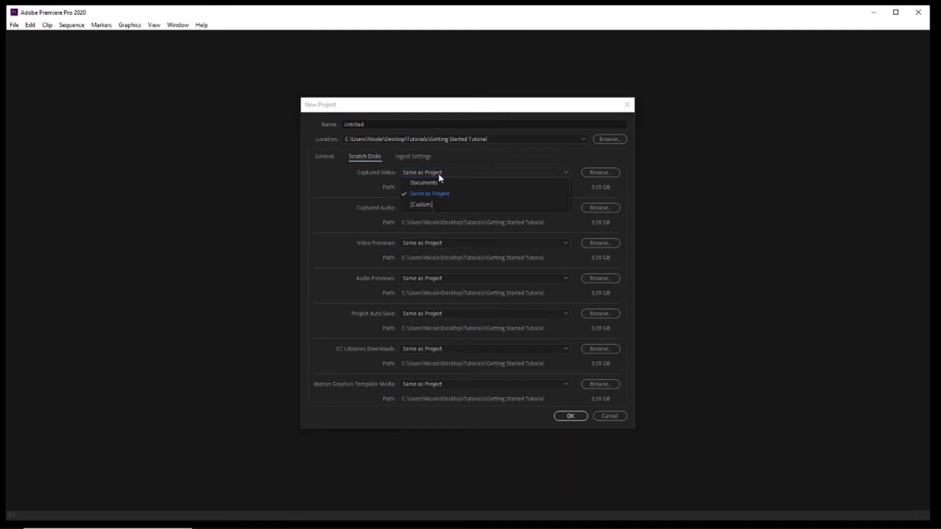
{"action": "left_click", "coordinate": [438, 174]}
Step: Cancel the Captured Video folder picker and view Ingest Settings with ingest left off
{"action": "left_click", "coordinate": [602, 173]}
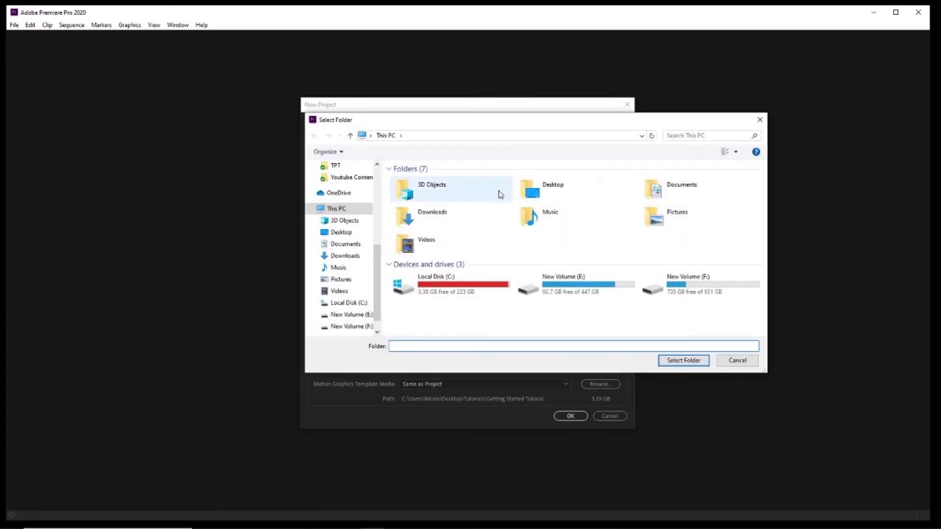
{"action": "left_click", "coordinate": [760, 119]}
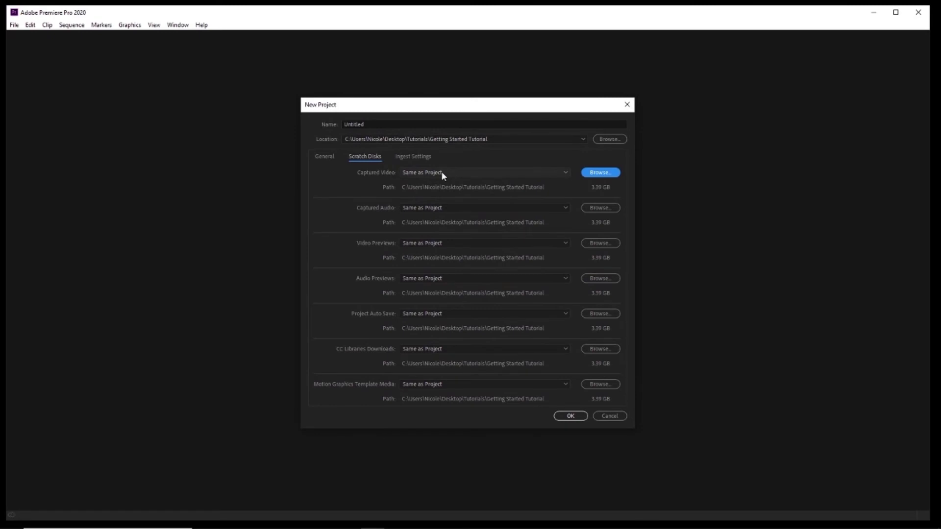
{"action": "left_click", "coordinate": [444, 171]}
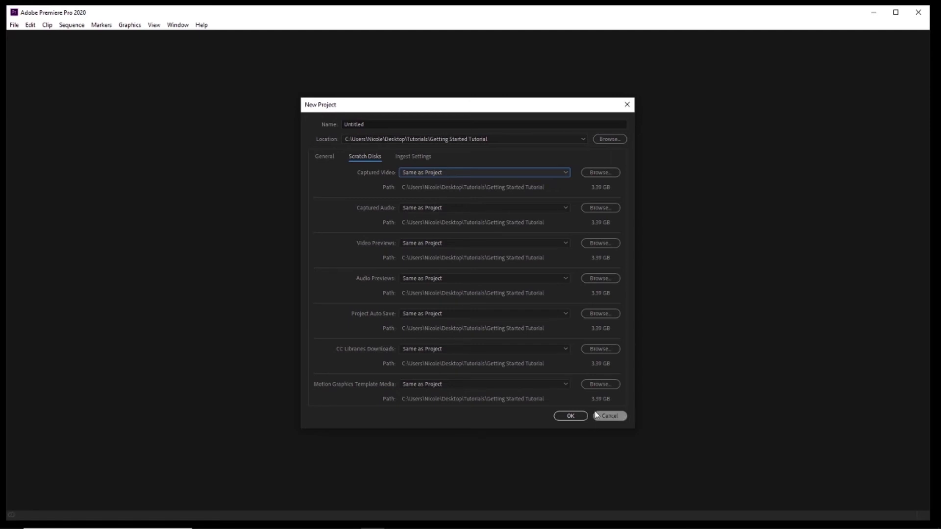
{"action": "left_click", "coordinate": [426, 156]}
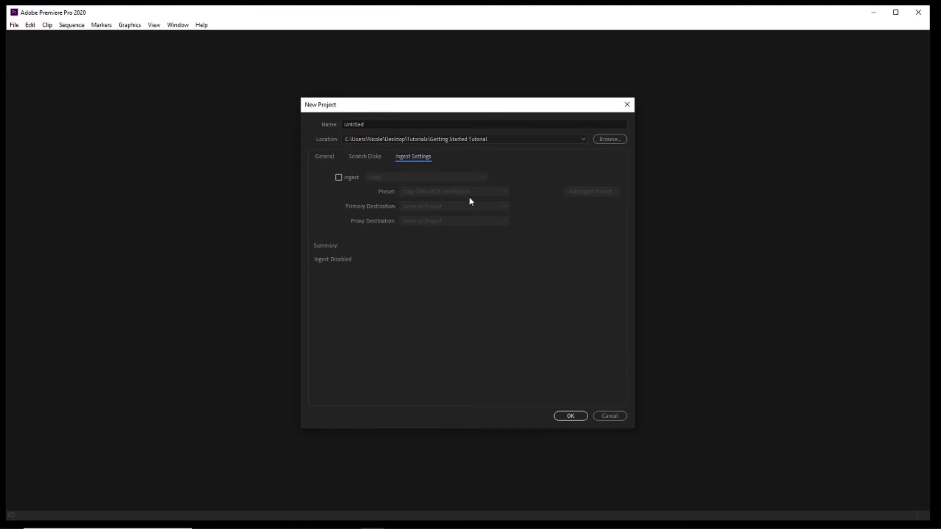
Step: Go back to the General settings and confirm the New Project dialog with OK
{"action": "left_click", "coordinate": [326, 156]}
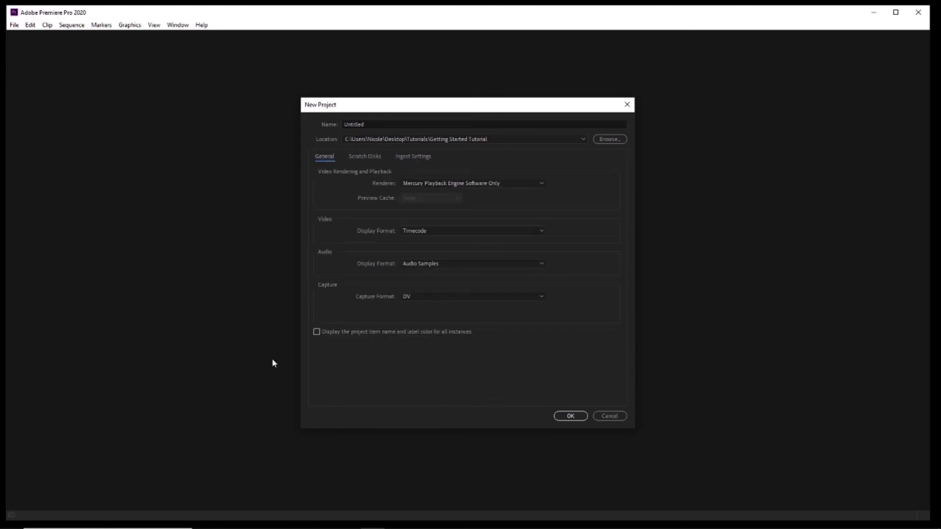
{"action": "left_click", "coordinate": [562, 417]}
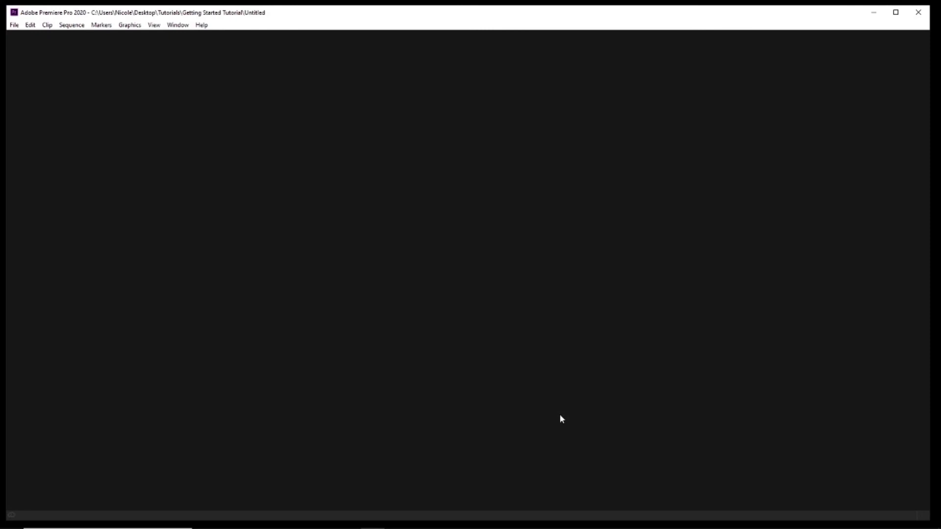